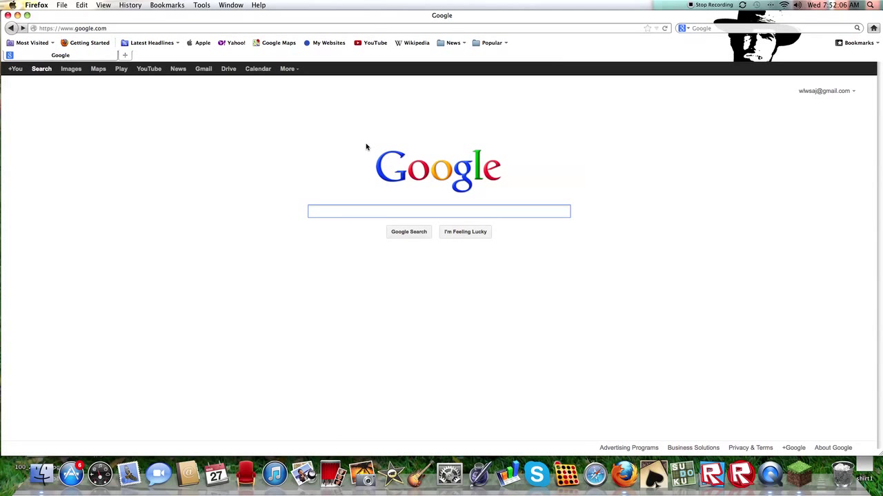
Search Google for "sphax bd craft" and open the main BDcraft site from the results
text(sphax)
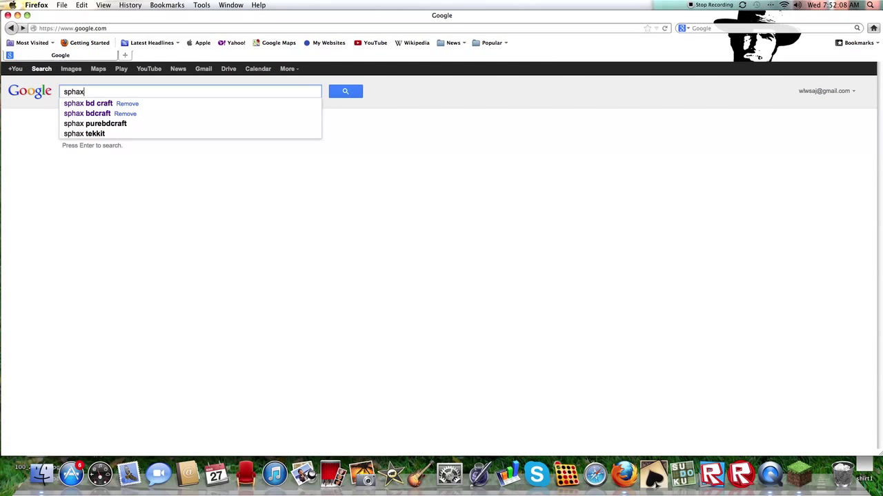
key(Down)
key(Return)
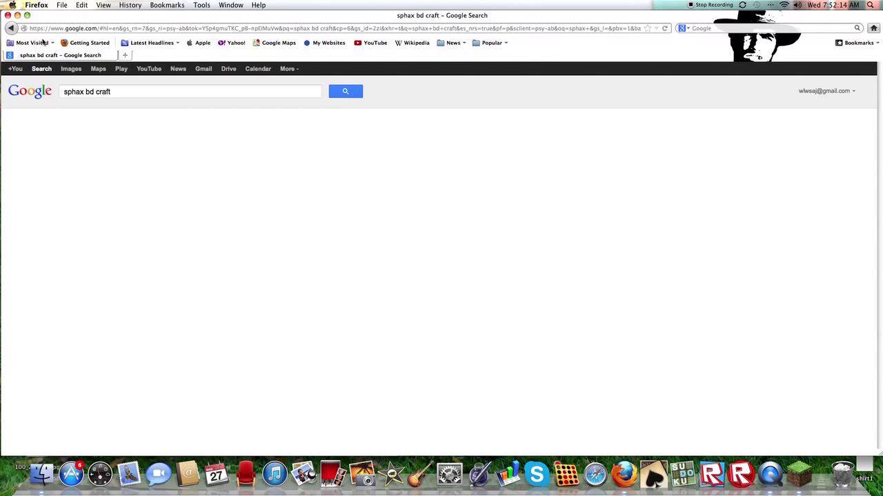
click(132, 90)
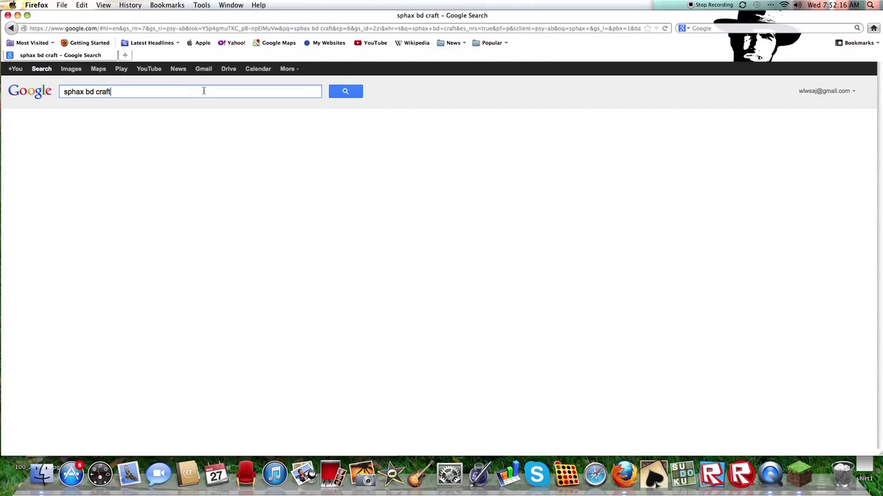
key(super+a)
key(Right)
click(665, 29)
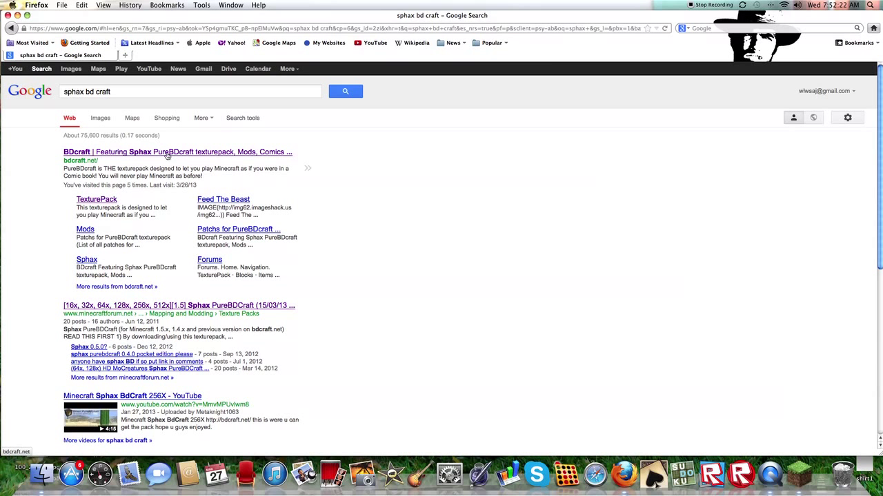
click(86, 153)
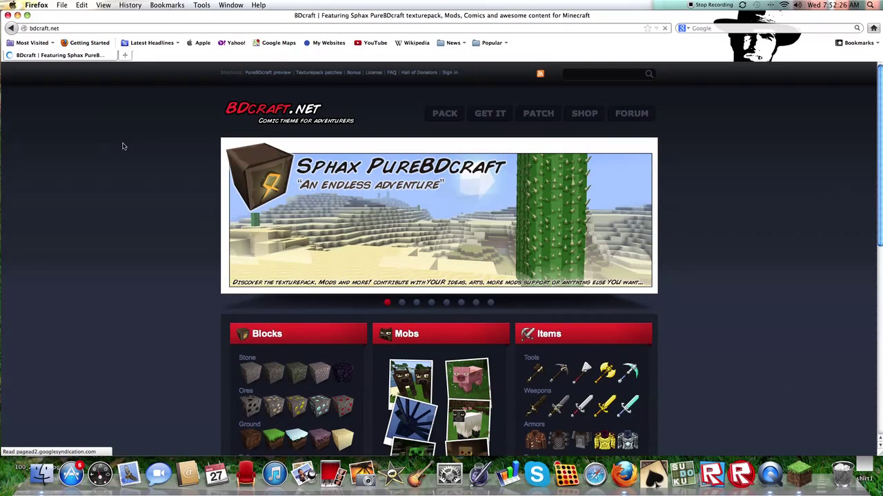
Look over the blocks, mobs and items previews on the BDcraft home page and open the texture pack download page
scroll(150, 246, down, 5)
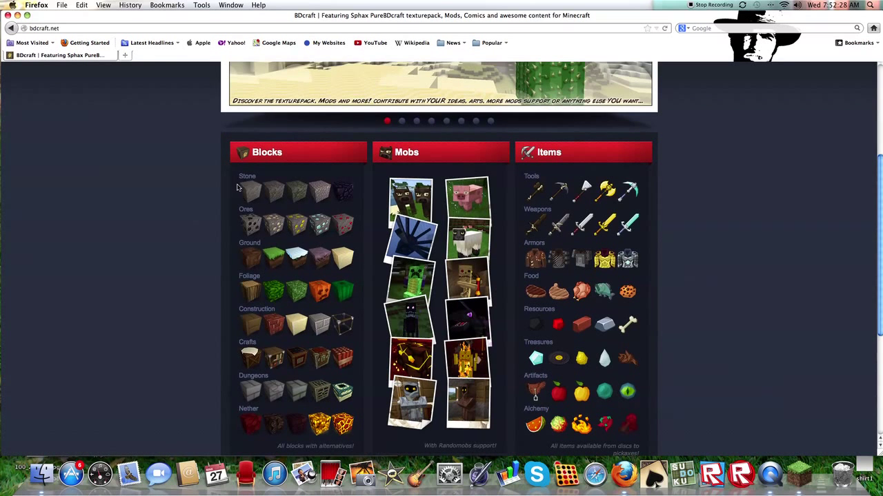
drag(237, 188, 590, 442)
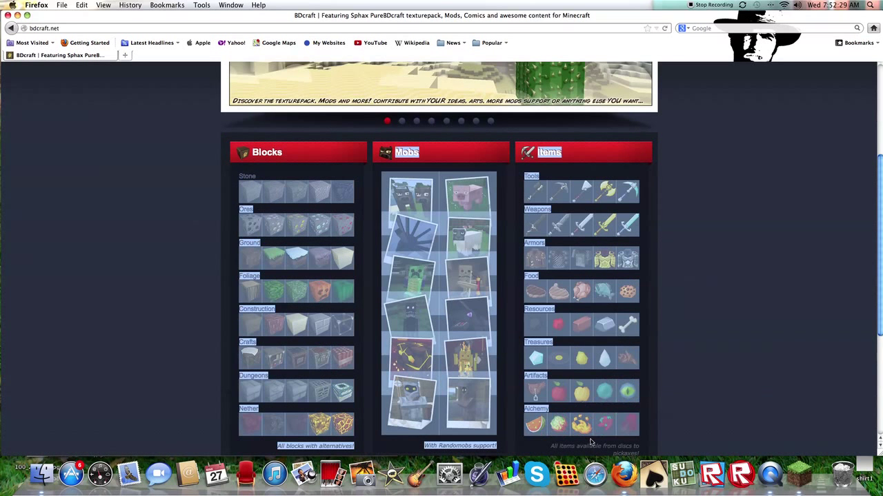
click(686, 355)
scroll(433, 339, down, 2)
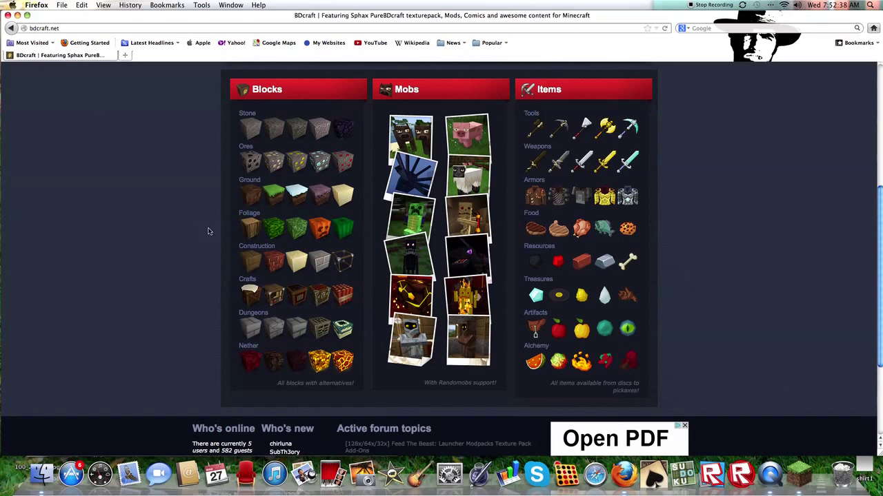
scroll(209, 231, up, 5)
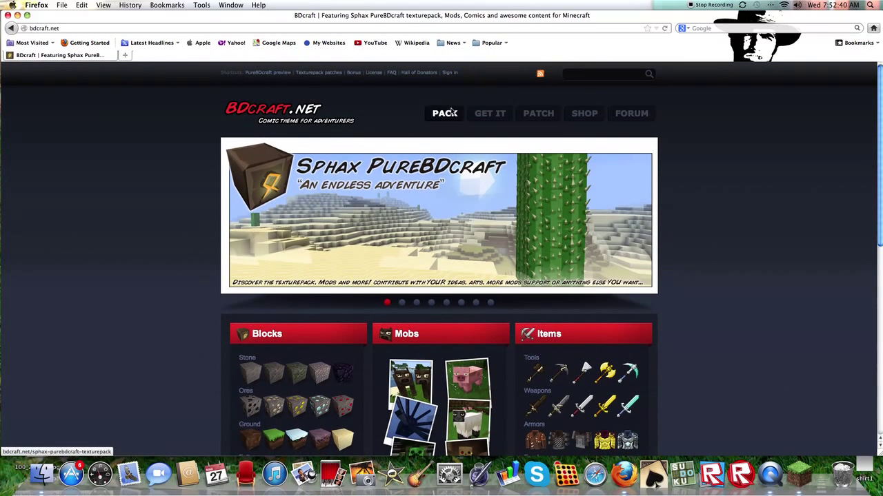
click(488, 114)
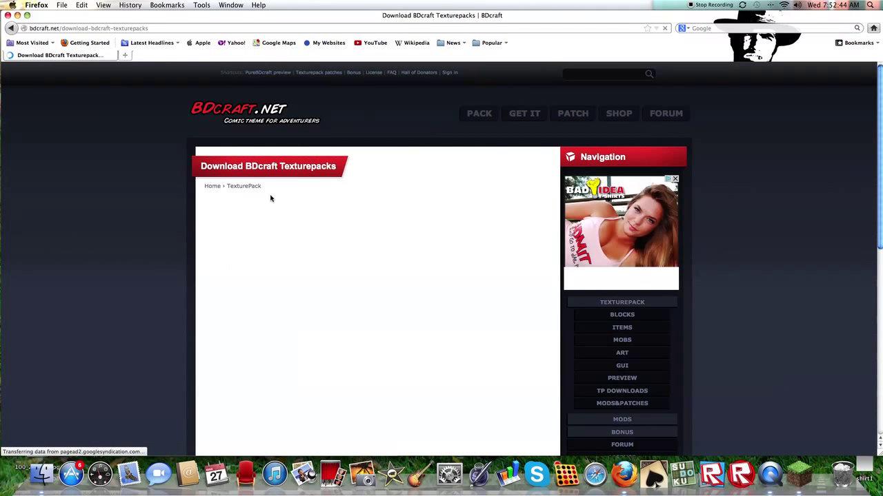
Request the Sphax PureBDcraft 64x64 download for MC1.5.0, skip the ad, and cancel the file-opening prompt
scroll(239, 166, down, 2)
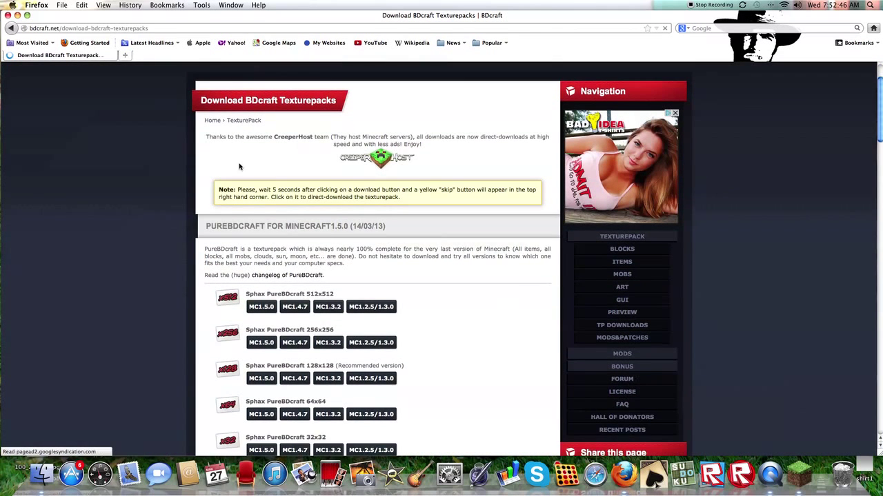
scroll(239, 166, down, 5)
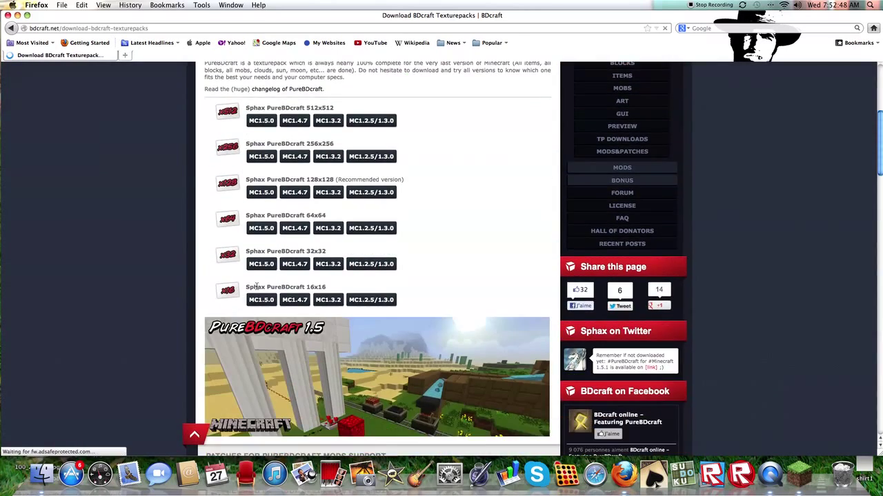
scroll(255, 286, down, 5)
scroll(284, 261, up, 2)
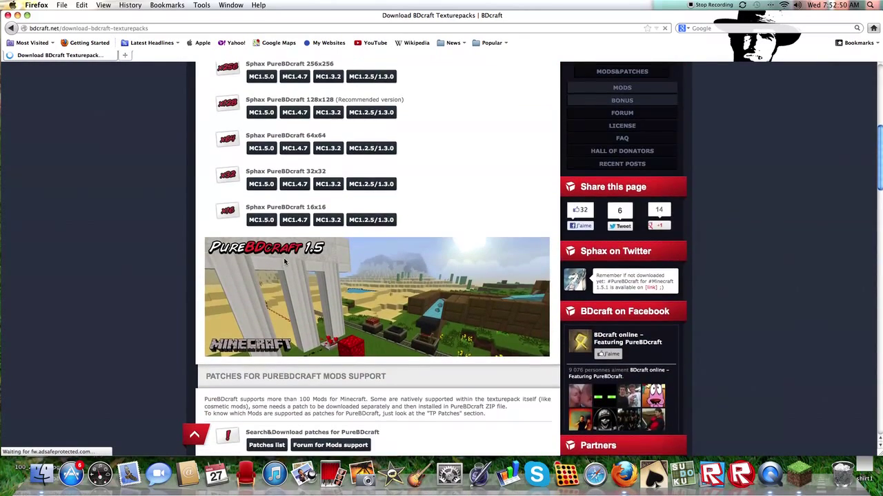
scroll(284, 261, up, 3)
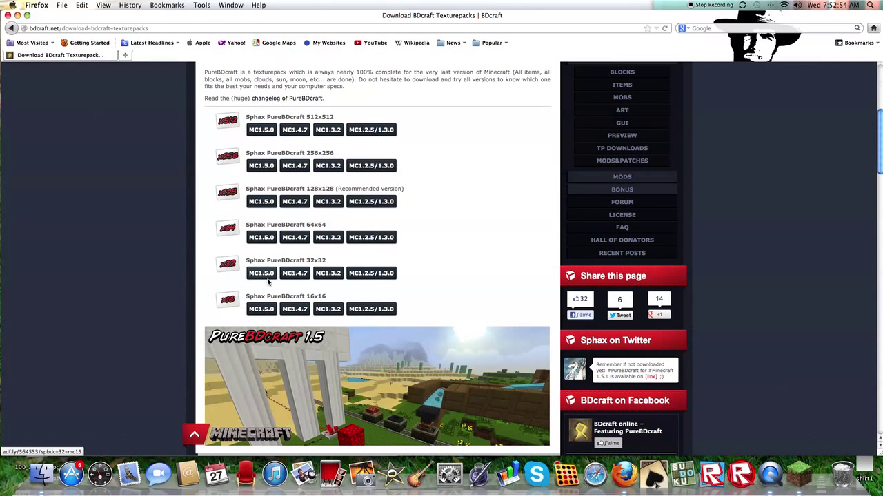
click(265, 238)
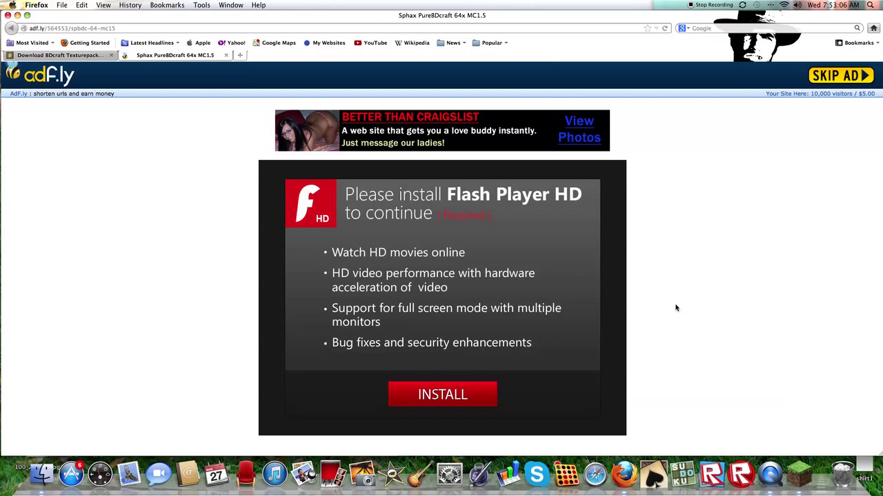
click(835, 79)
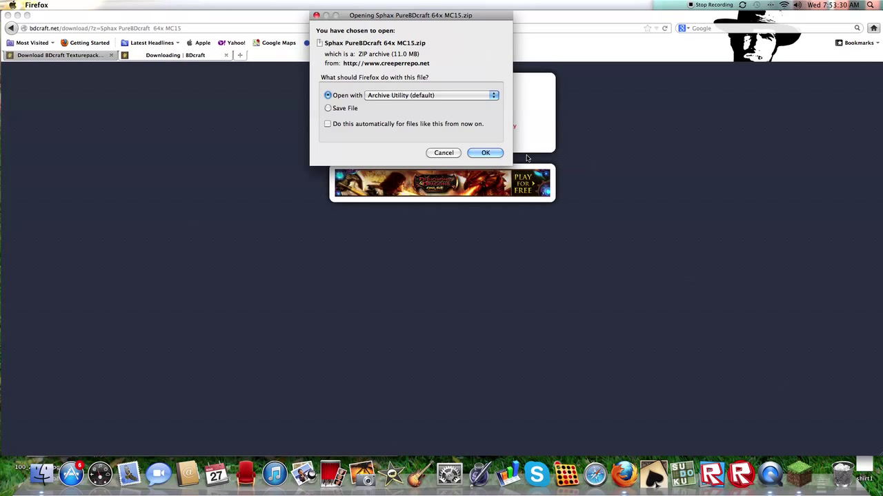
click(451, 153)
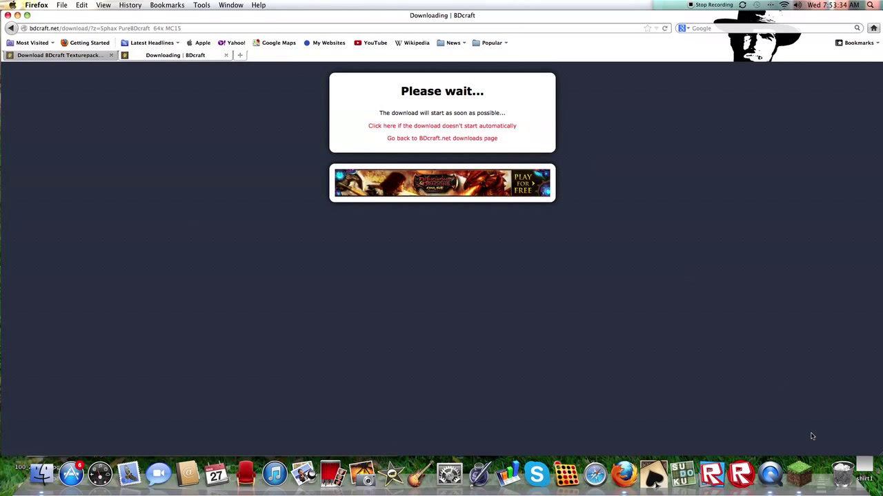
Open the Downloads folder in Finder and the texture pack folder from Minecraft, arranging the windows so both folders and the game are accessible
click(36, 478)
drag(115, 263, 45, 118)
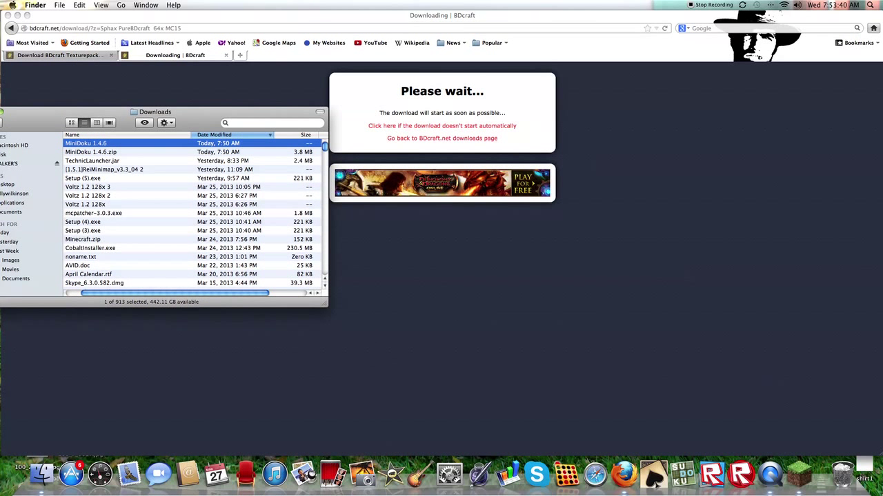
click(800, 474)
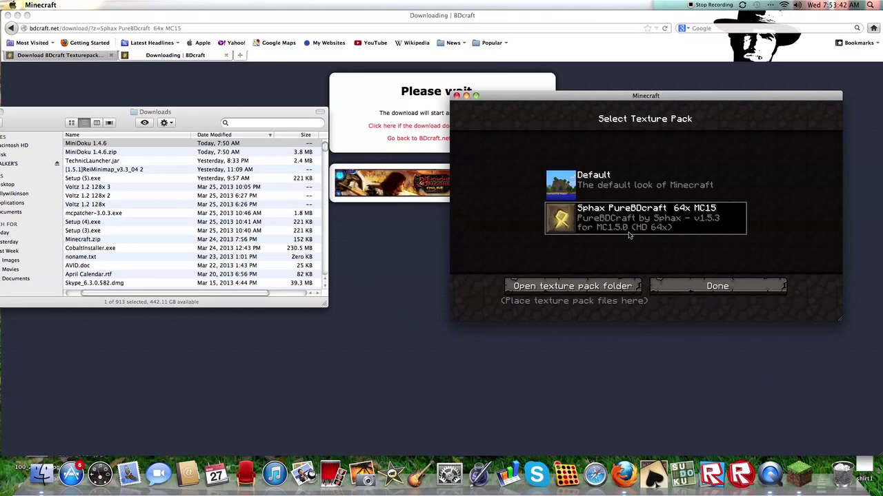
click(572, 289)
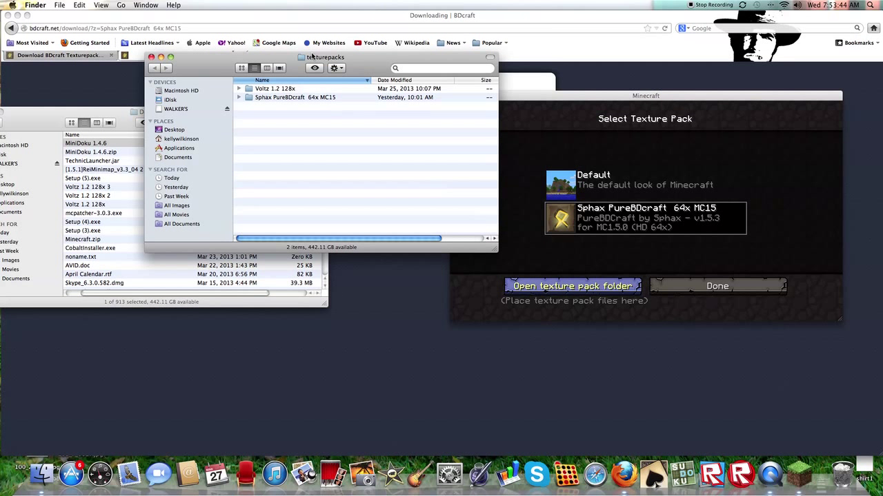
drag(239, 53, 281, 11)
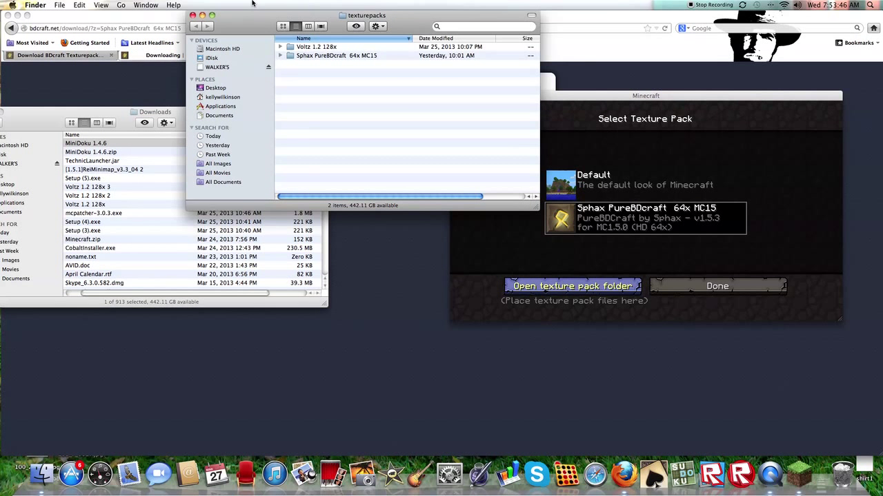
drag(613, 103, 731, 181)
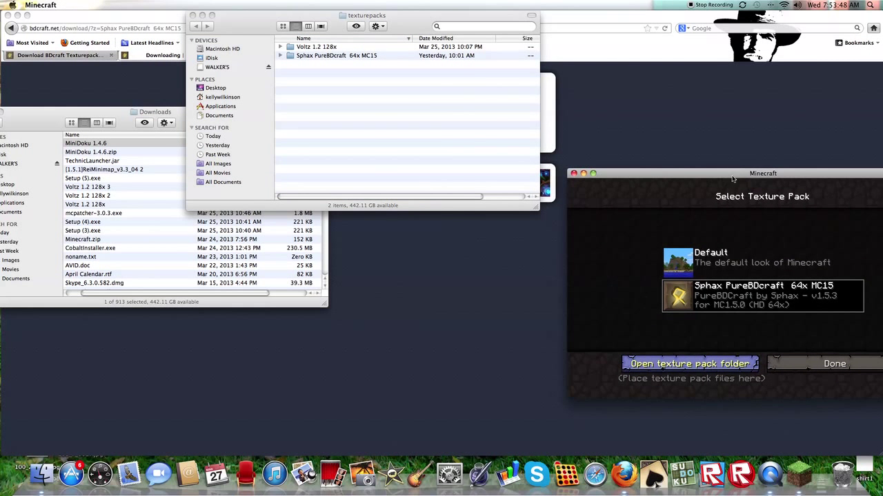
click(408, 15)
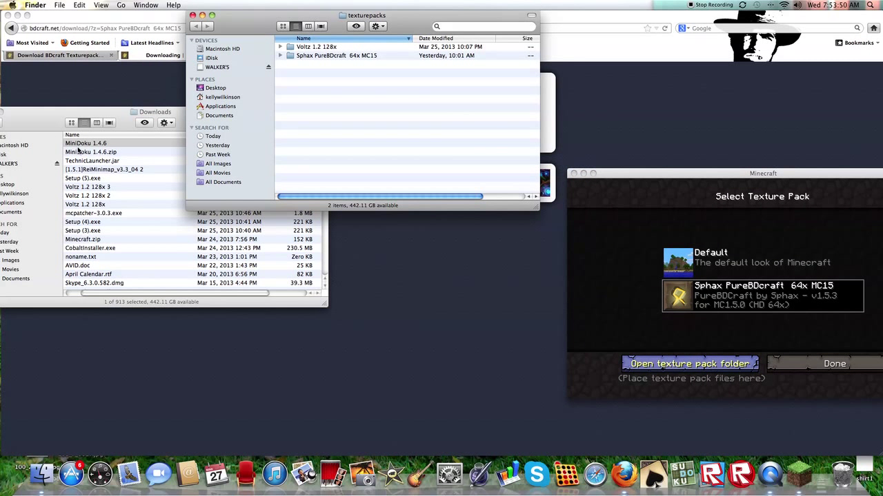
Move MiniDoku 1.4.6.zip from Downloads into the texturepacks folder and select it as Minecraft's texture pack
drag(86, 153, 344, 71)
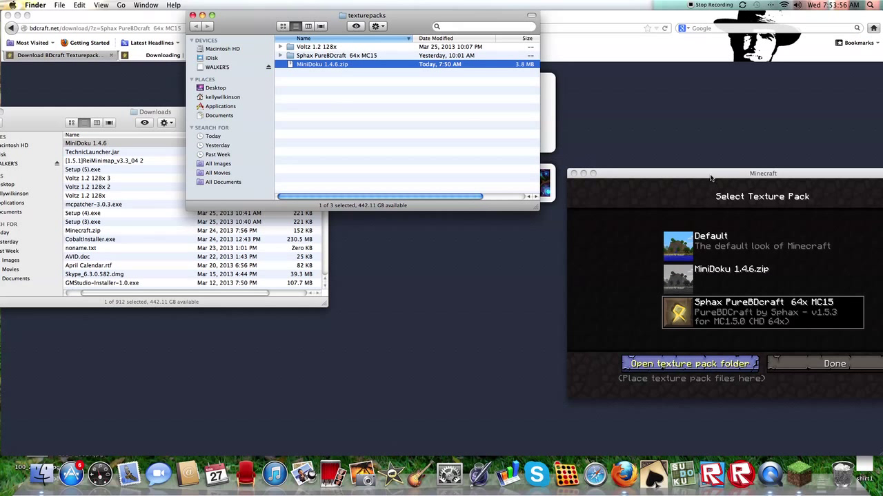
drag(711, 178, 587, 127)
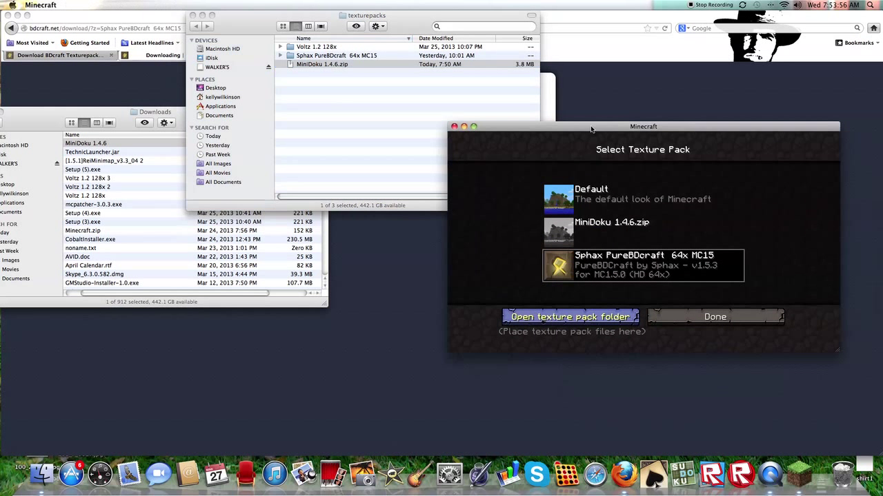
click(564, 230)
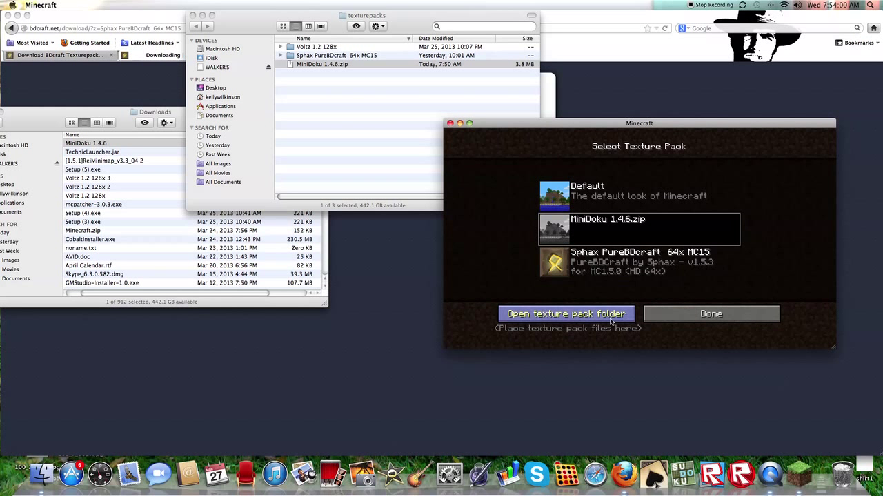
Leave Minecraft's texture pack selection and reopen it from the title screen through the game options
key(Escape)
click(650, 319)
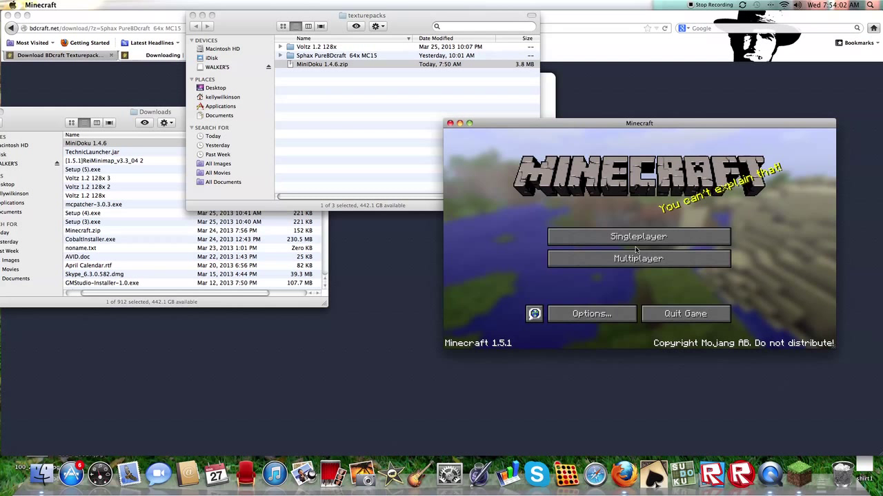
click(586, 314)
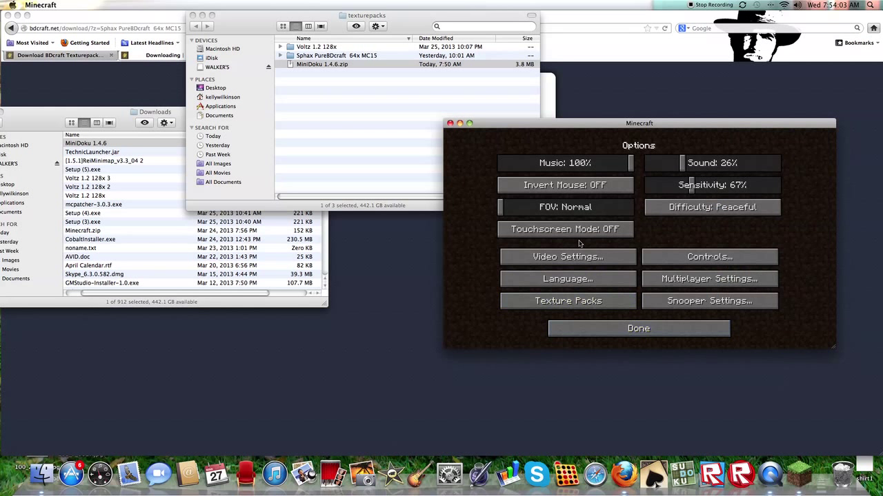
click(564, 303)
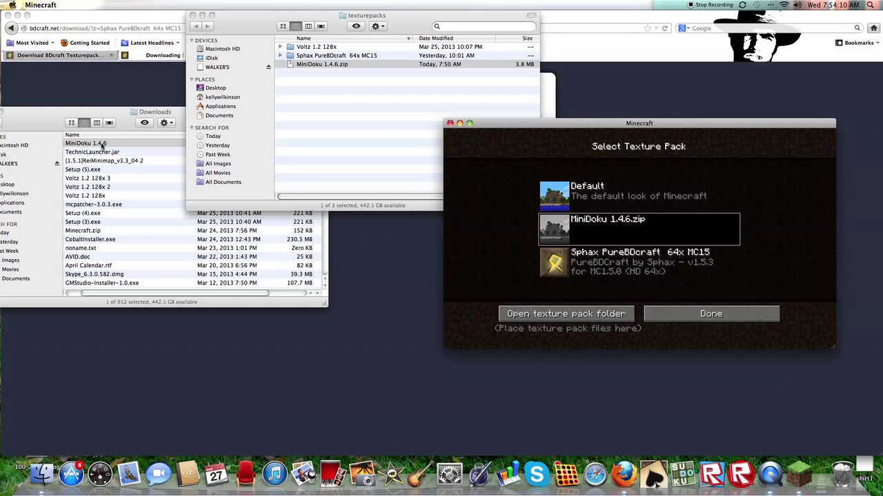
Move the unzipped MiniDoku 1.4.6 folder into texturepacks and return MiniDoku 1.4.6.zip to Downloads
drag(101, 144, 340, 95)
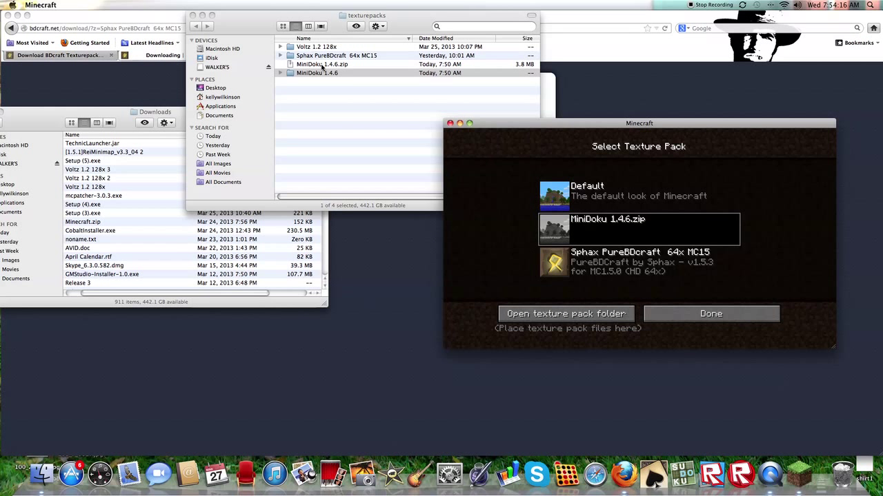
drag(322, 67, 131, 180)
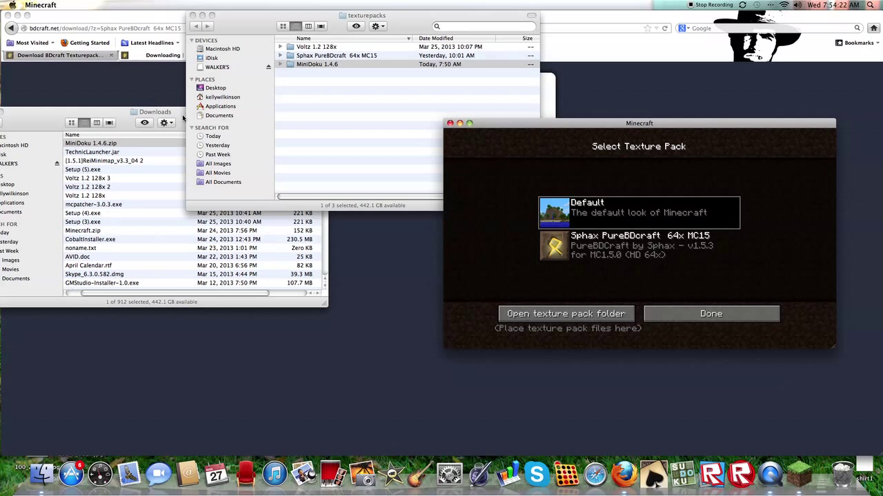
Move the MiniDoku 1.4.6 folder back to Downloads, return it to texturepacks, and shift the texturepacks window aside
right_click(317, 65)
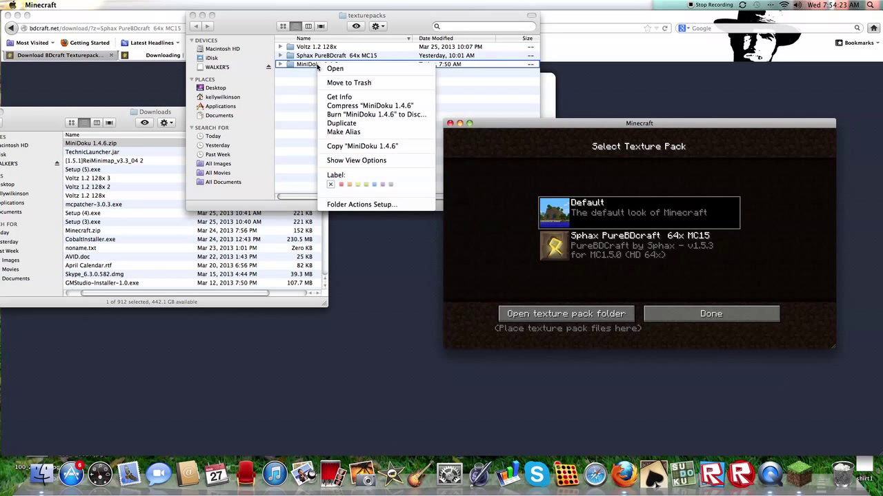
click(288, 113)
drag(316, 65, 150, 171)
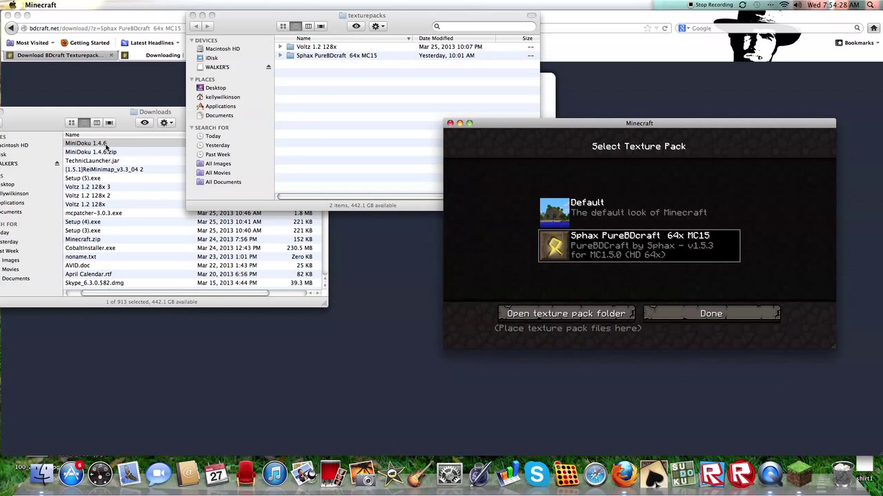
drag(107, 143, 330, 69)
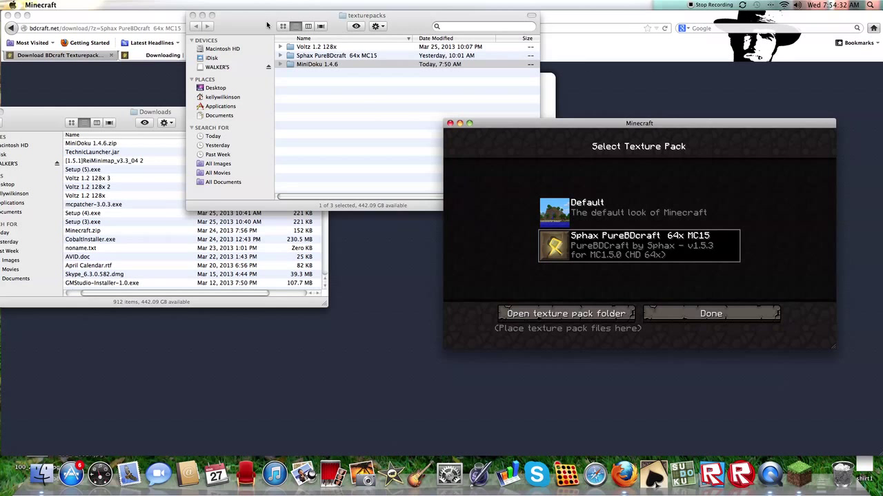
drag(324, 15, 251, 15)
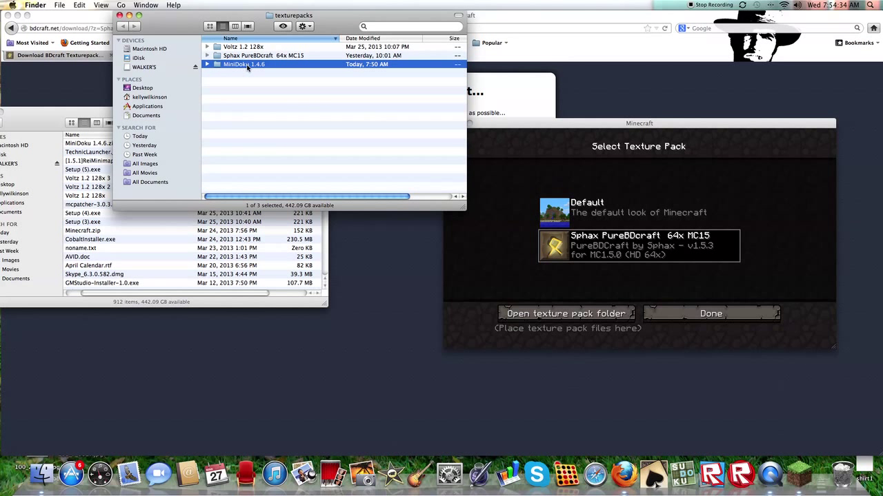
Drop the MiniDoku 1.4.6 folder into Sphax PureBDcraft 64x MC15, move it from there to Downloads, and collapse the Sphax folder
drag(247, 67, 249, 58)
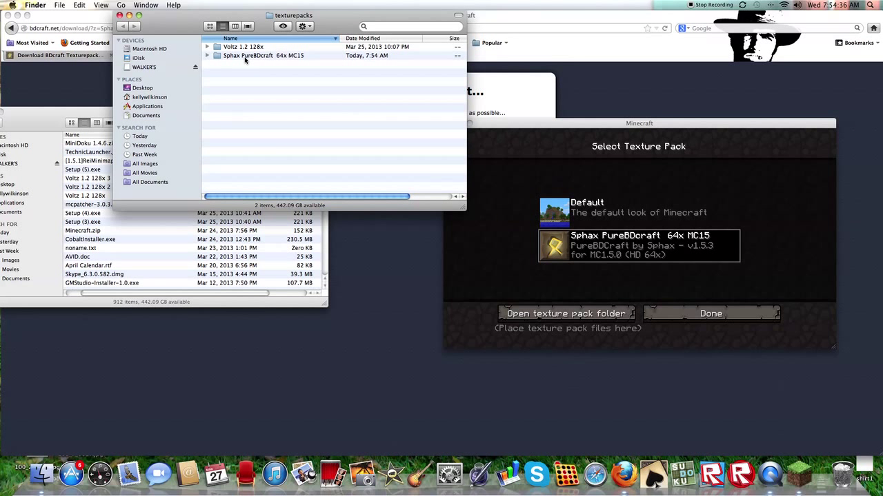
click(207, 55)
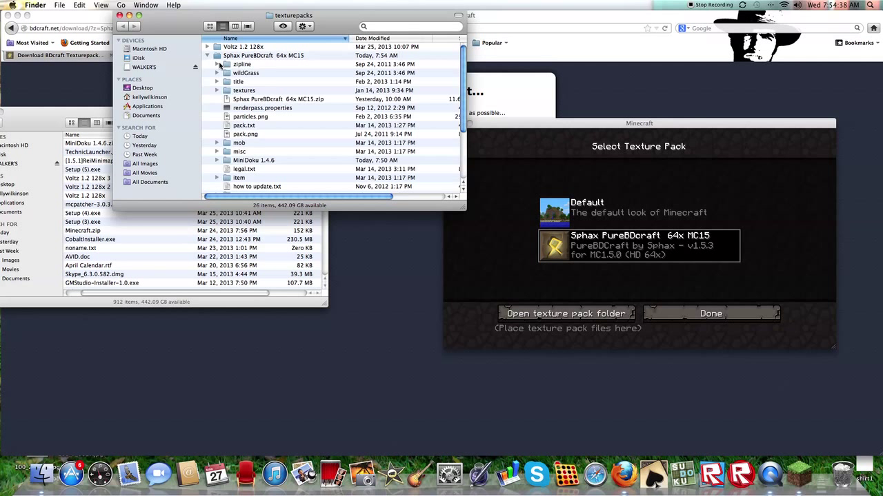
scroll(235, 99, down, 1)
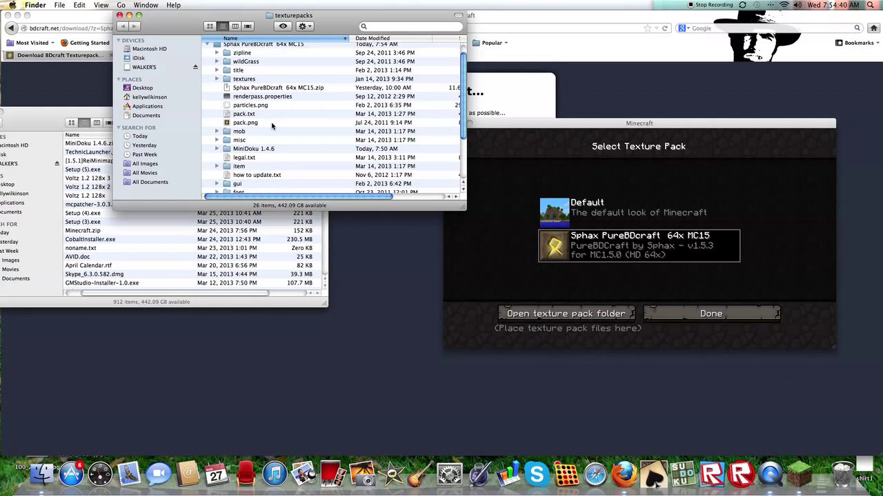
scroll(272, 125, down, 1)
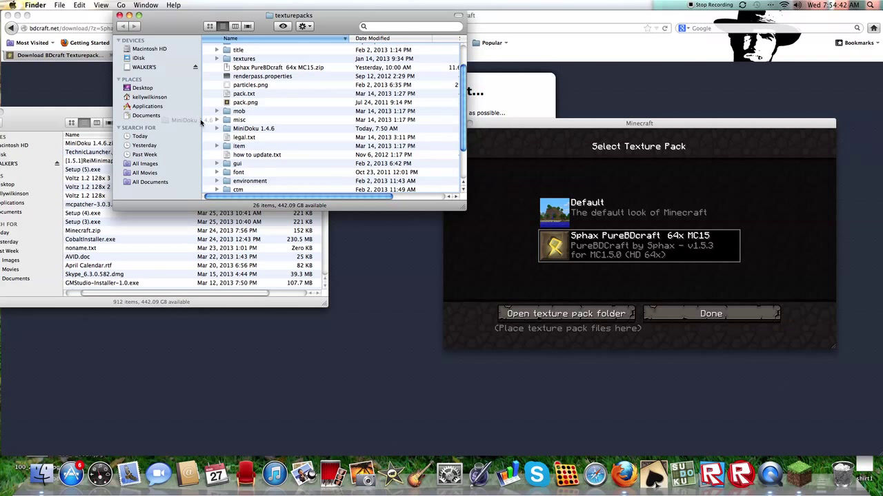
drag(107, 226, 104, 228)
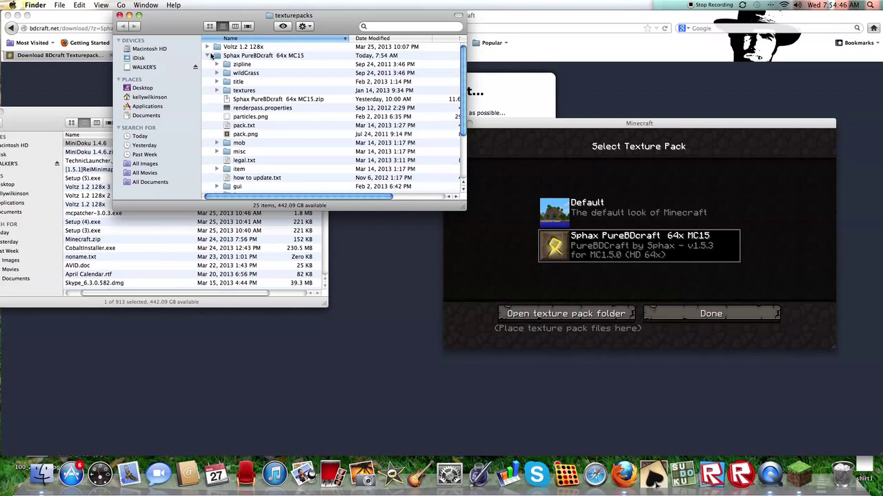
click(206, 56)
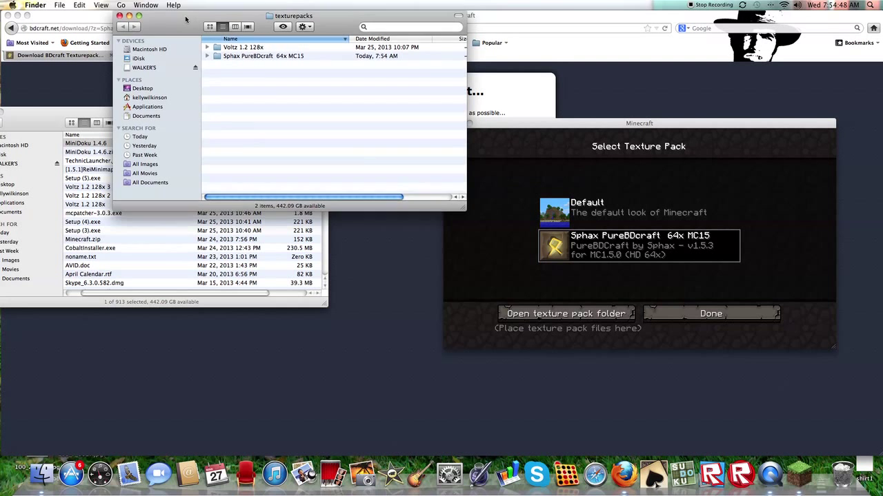
Arrange the texturepacks and Downloads windows apart and move MiniDoku 1.4.6.zip from Downloads into texturepacks
drag(227, 20, 156, 19)
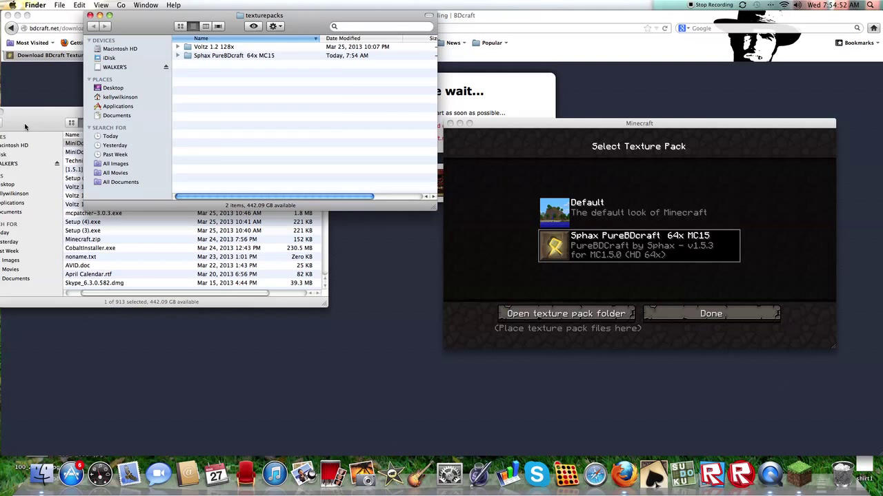
drag(27, 121, 85, 250)
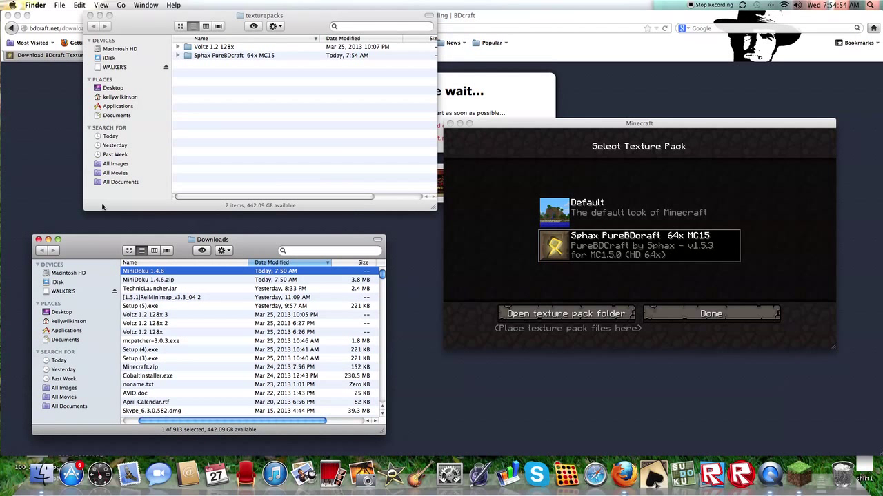
drag(138, 21, 181, 6)
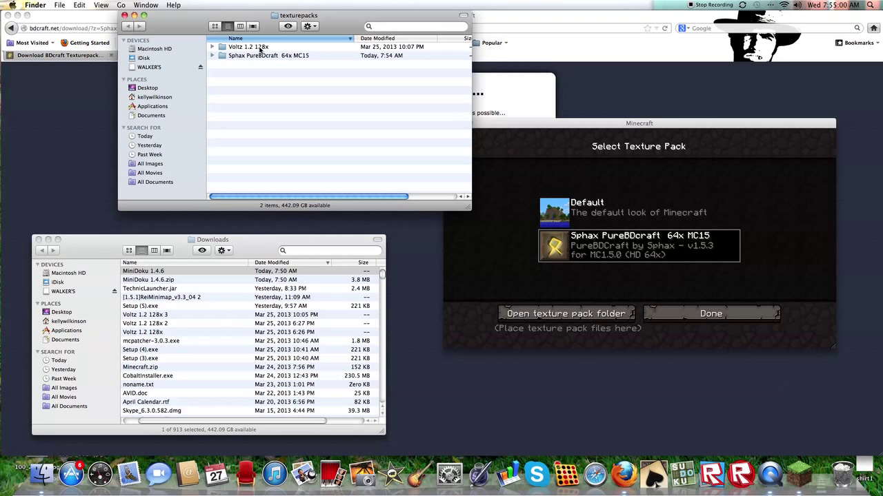
drag(157, 280, 277, 81)
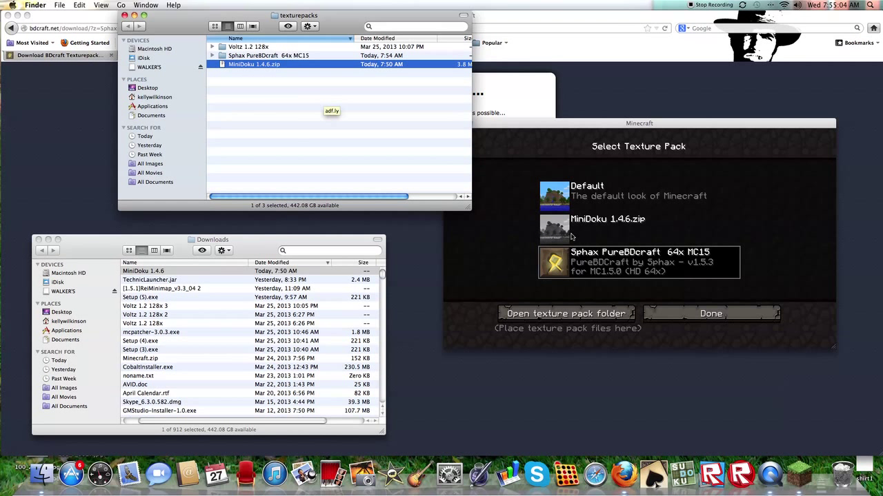
Switch Minecraft's texture pack to MiniDoku 1.4.6.zip and back to Sphax PureBDcraft 64x MC15, returning to the title screen
click(571, 236)
click(549, 229)
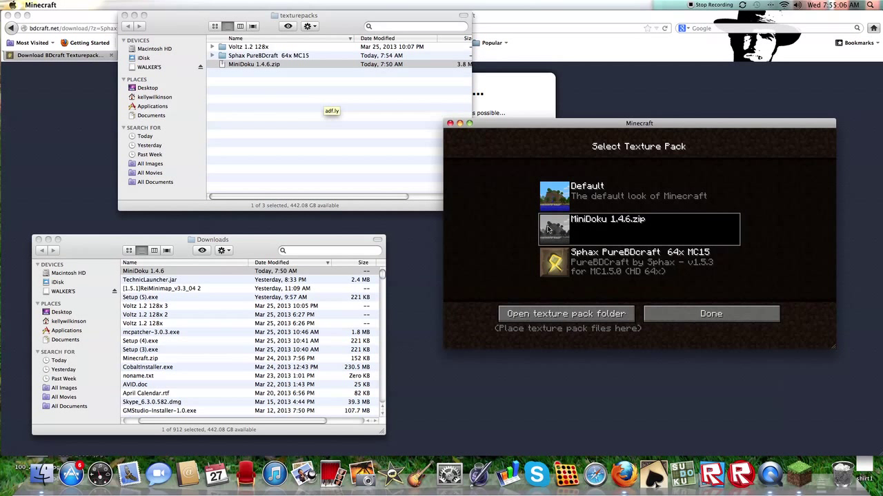
click(599, 264)
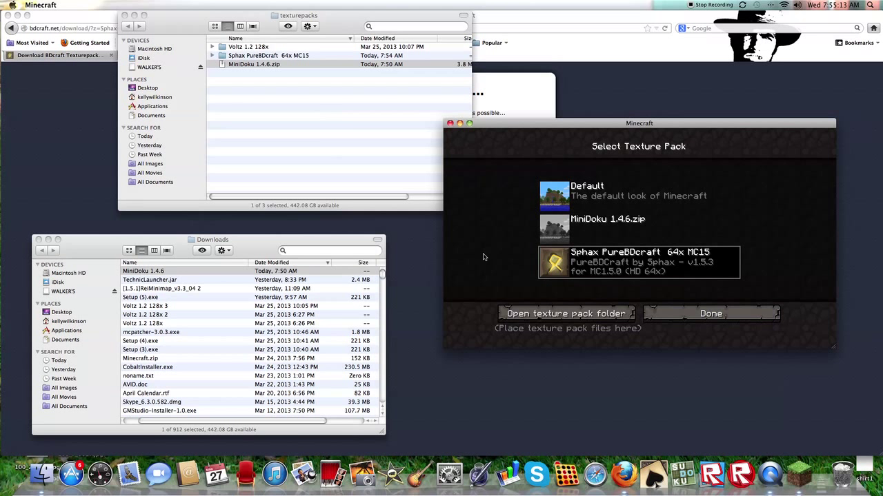
click(698, 315)
click(690, 329)
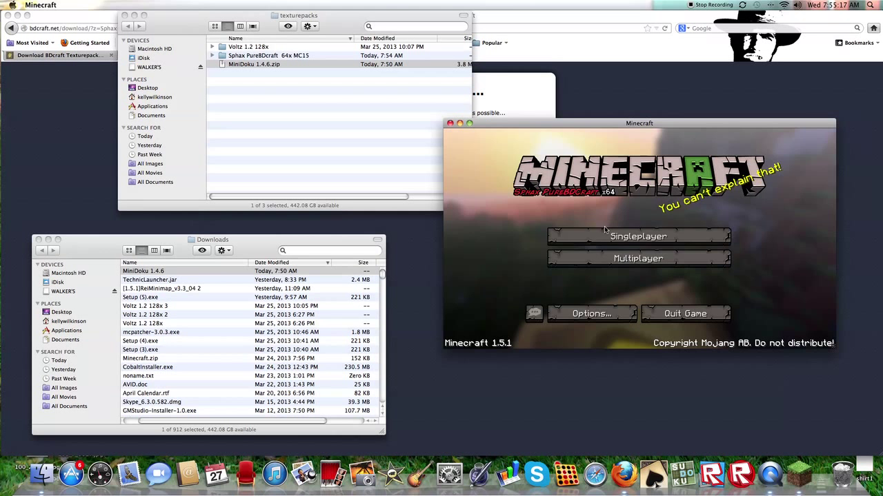
Look at Minecraft's multiplayer and singleplayer screens, returning to the title screen from each
click(638, 260)
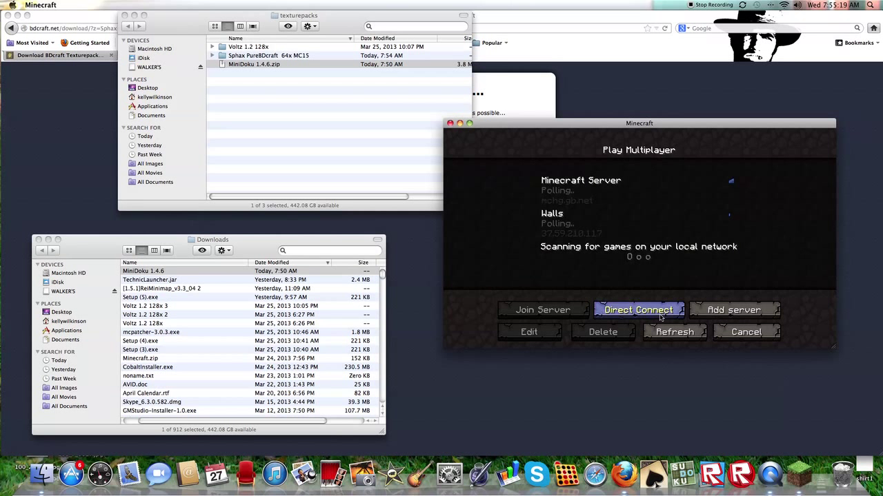
click(746, 332)
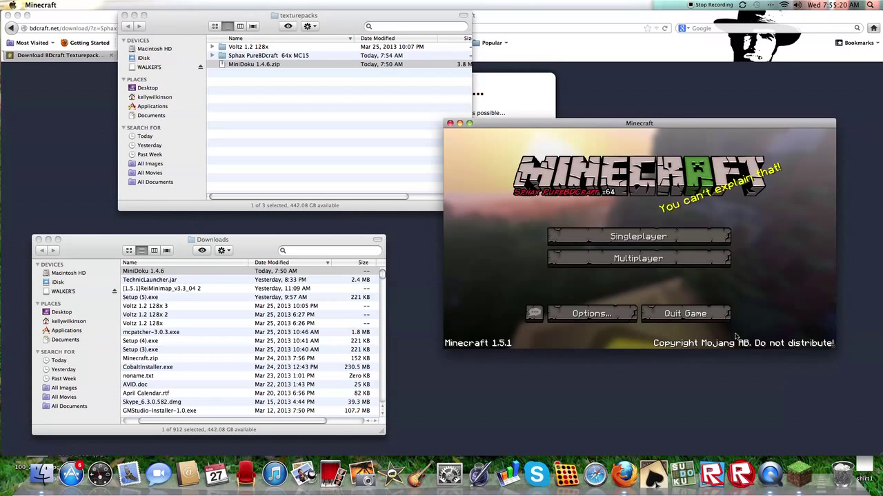
click(624, 239)
click(745, 331)
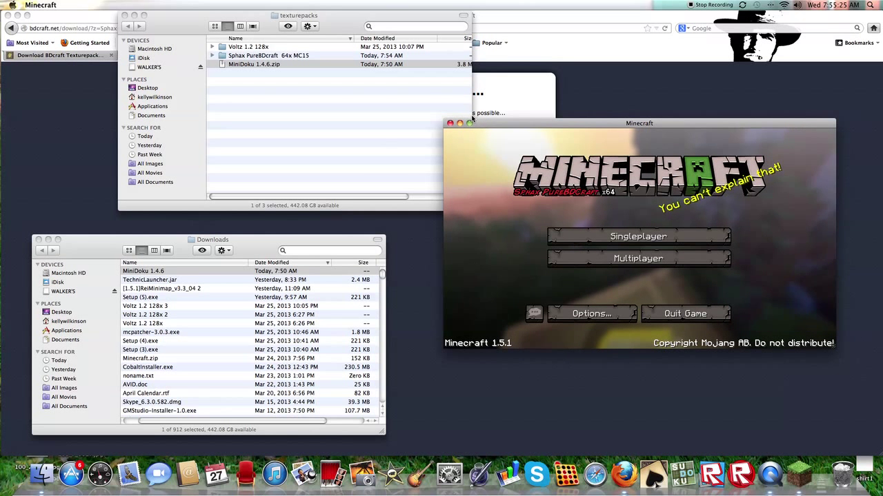
Close the texturepacks and Downloads folder windows
click(123, 15)
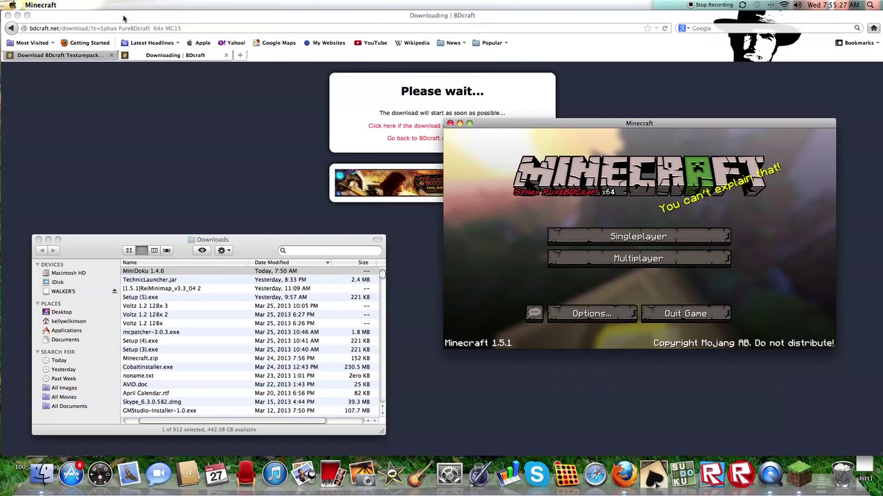
click(38, 240)
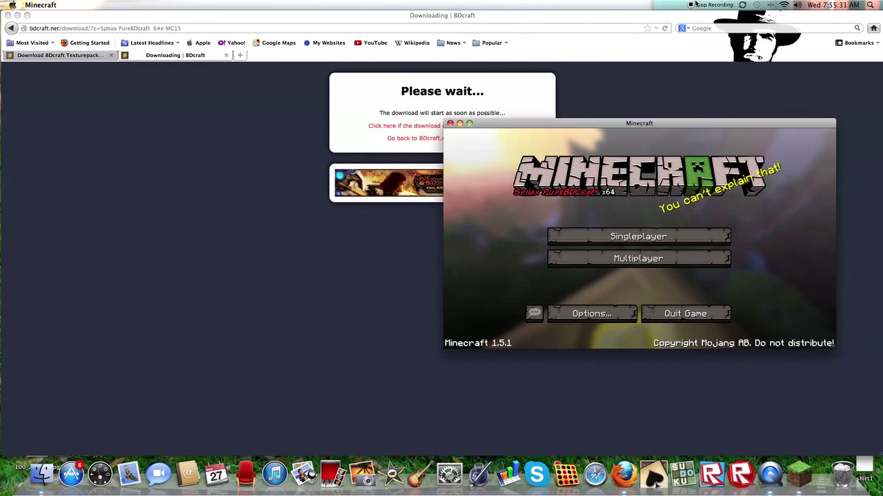